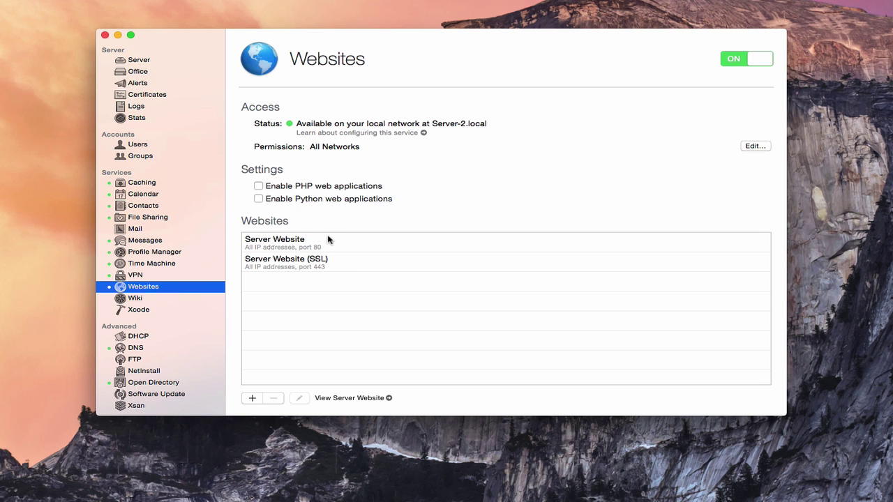
- View the server's default website in the browser, close it and return to the Websites service settings
left_click(389, 399)
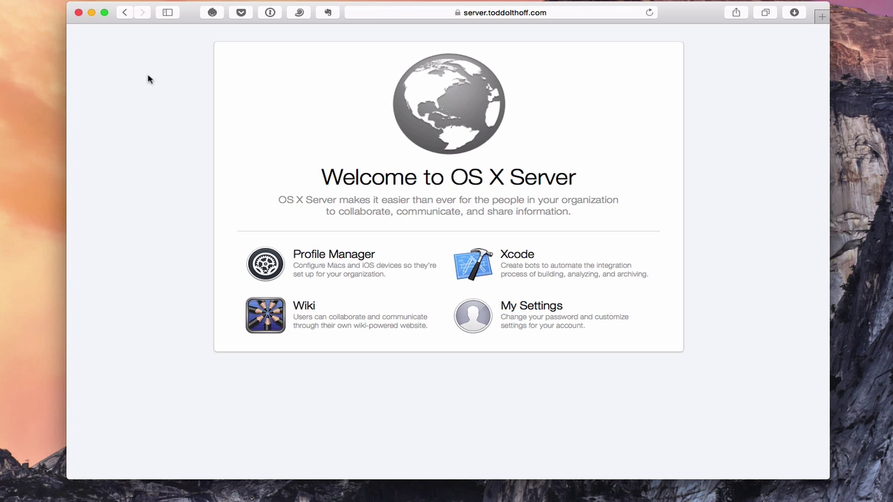
left_click(92, 13)
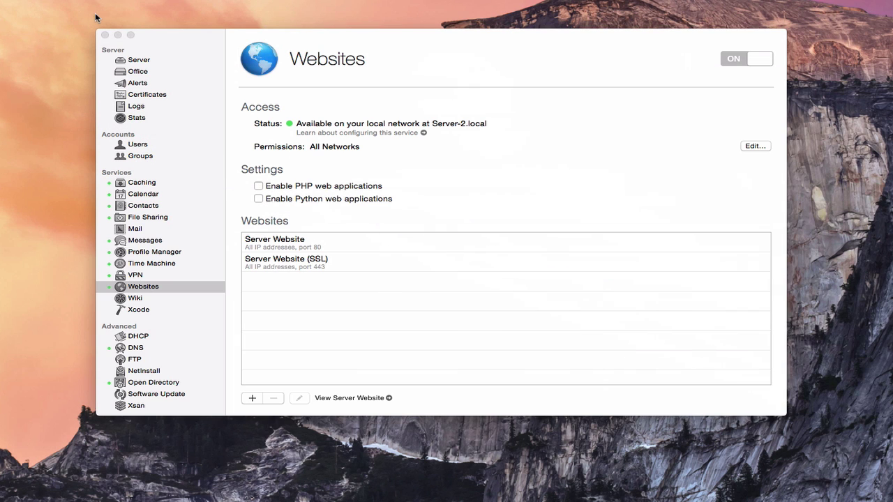
left_click(434, 64)
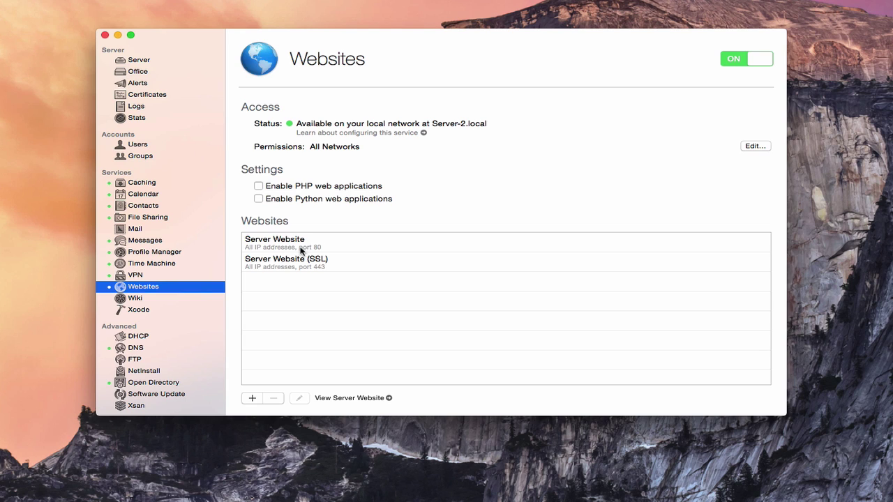
- Open the port 80 Server Website's settings and inspect its site file storage options and the contents of its Default folder
double_click(275, 245)
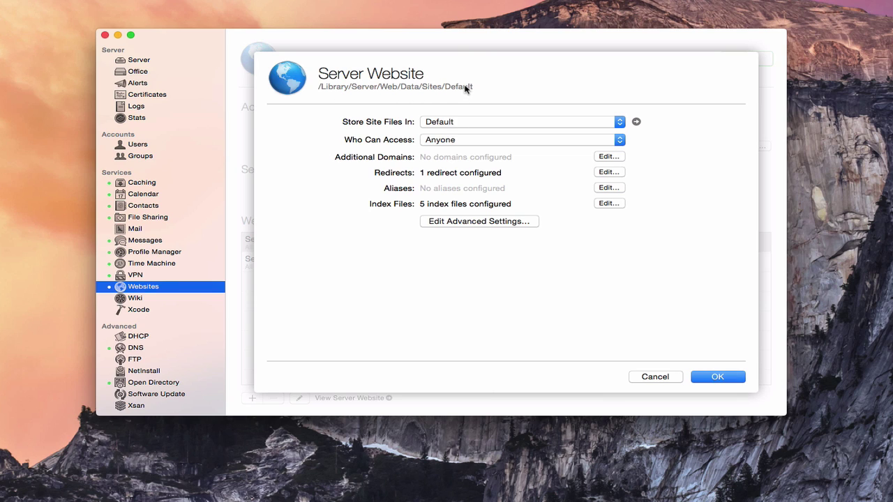
left_click(619, 121)
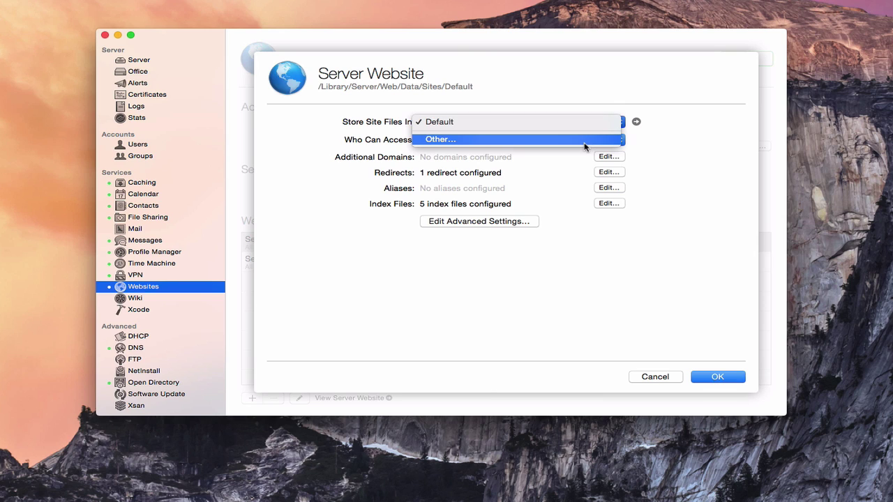
left_click(579, 89)
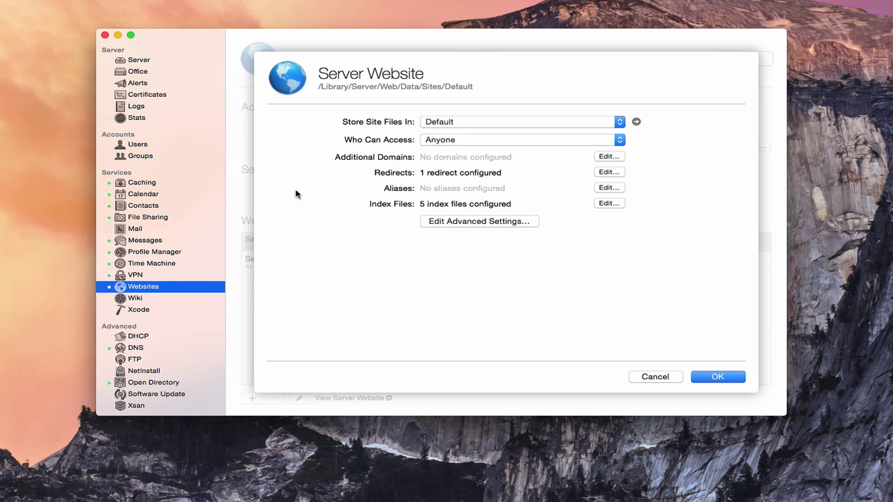
left_click(636, 123)
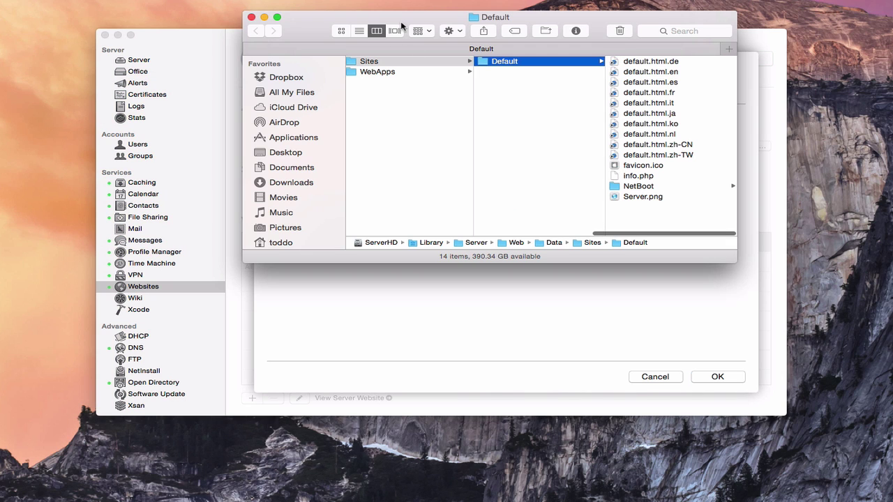
left_click_drag(407, 18, 355, 70)
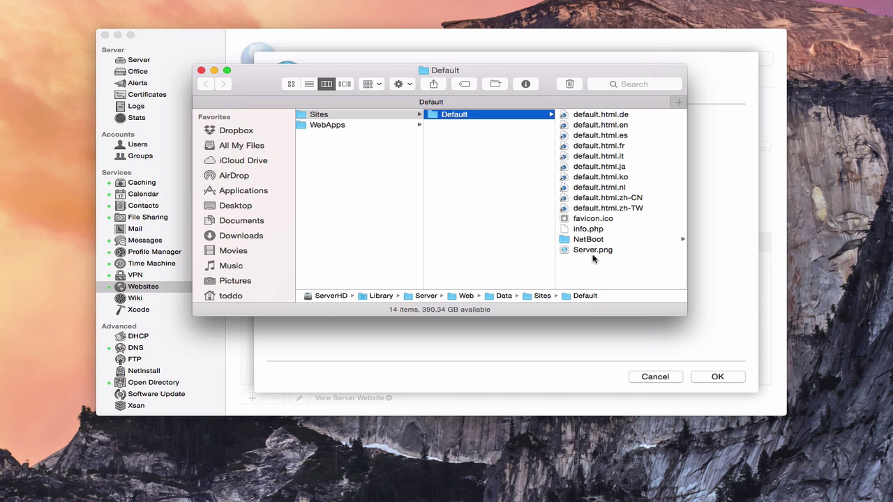
left_click(202, 71)
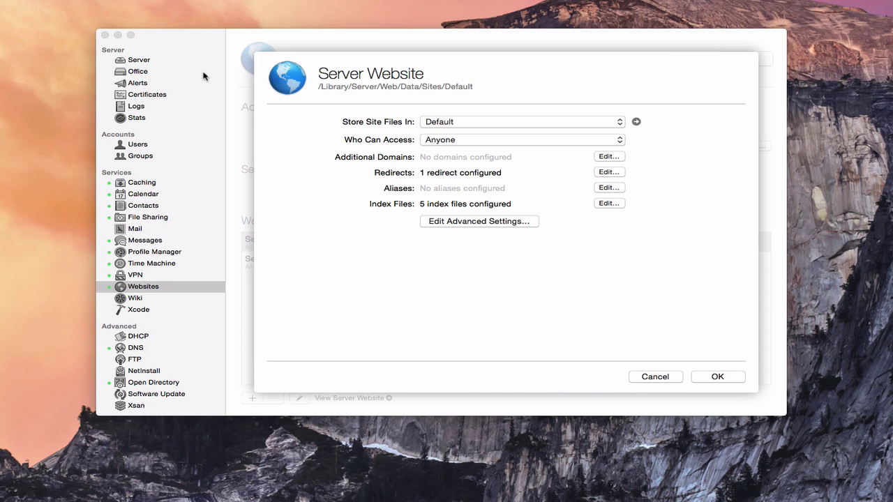
- Review the Server Website's access options and its additional domain names, leaving both unchanged
left_click(620, 141)
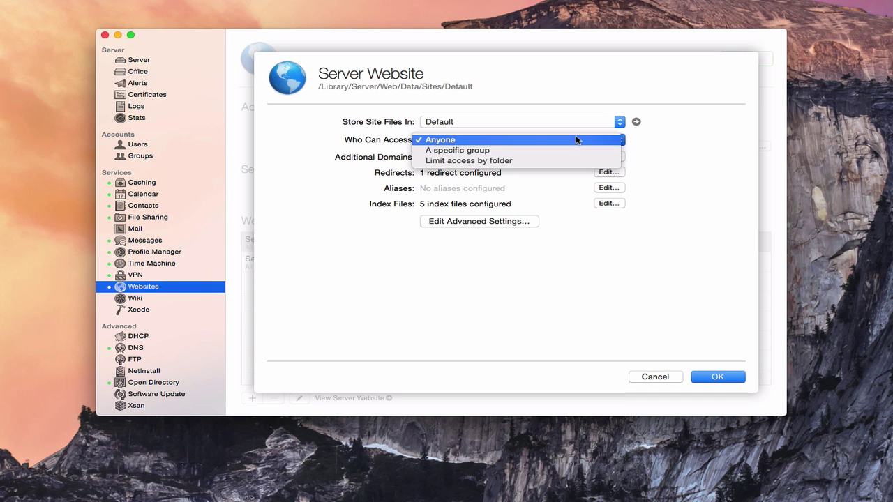
left_click(668, 152)
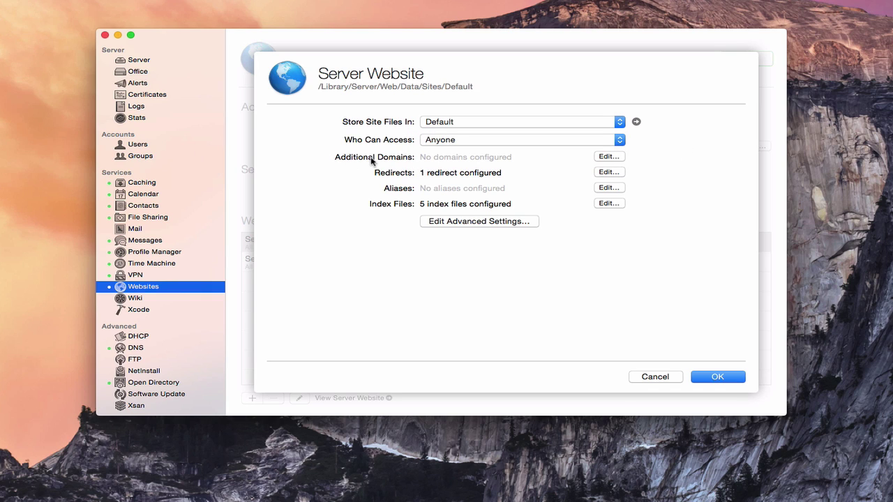
left_click(608, 156)
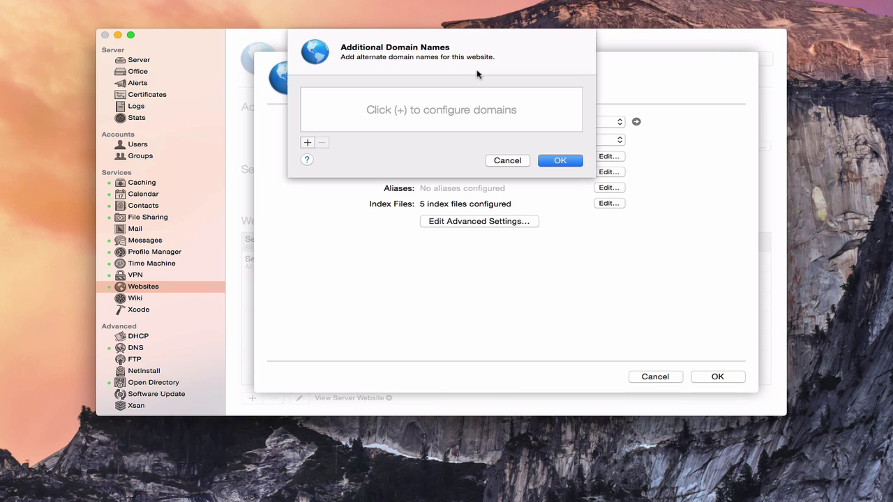
left_click(507, 161)
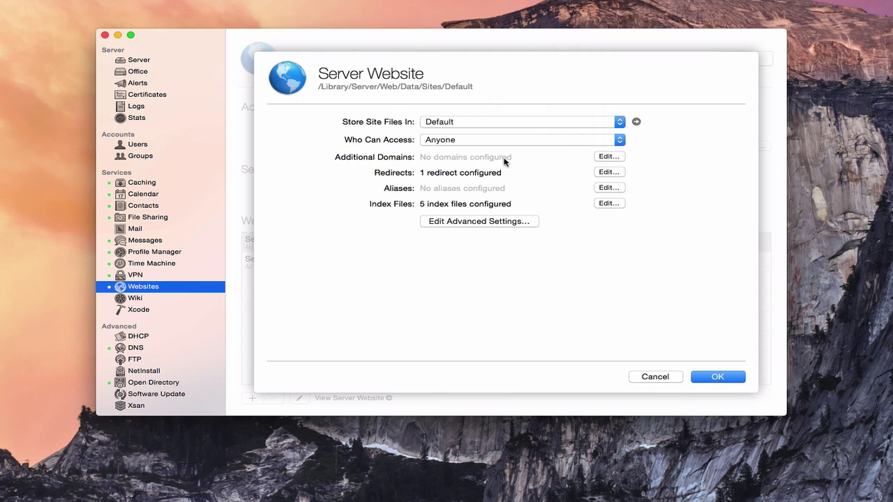
- Review the redirects and the aliases configured for the Server Website, cancelling out of each
left_click(609, 172)
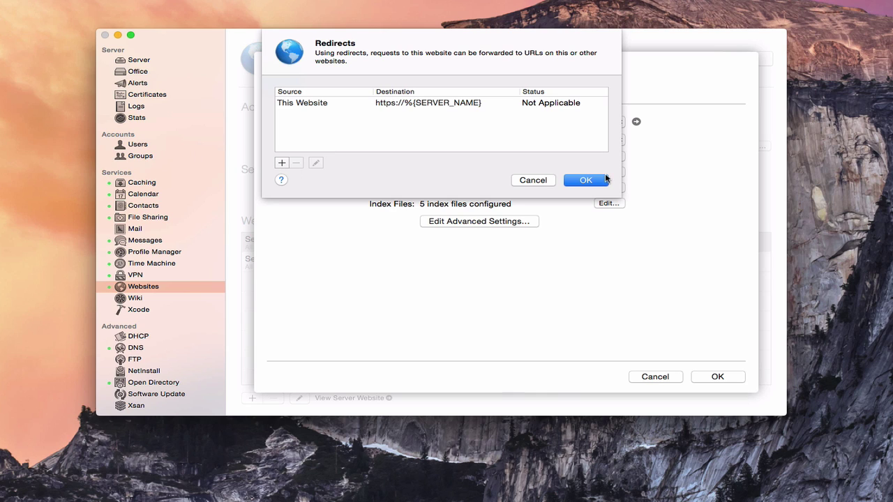
left_click(538, 182)
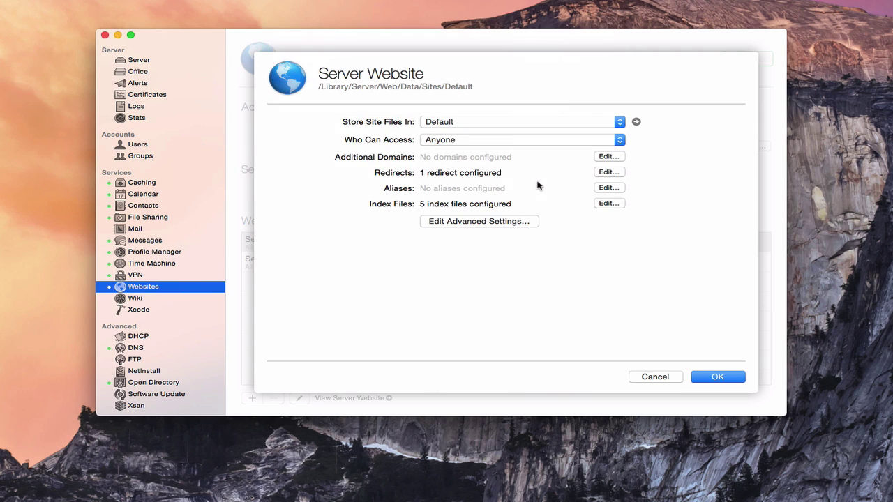
left_click(607, 189)
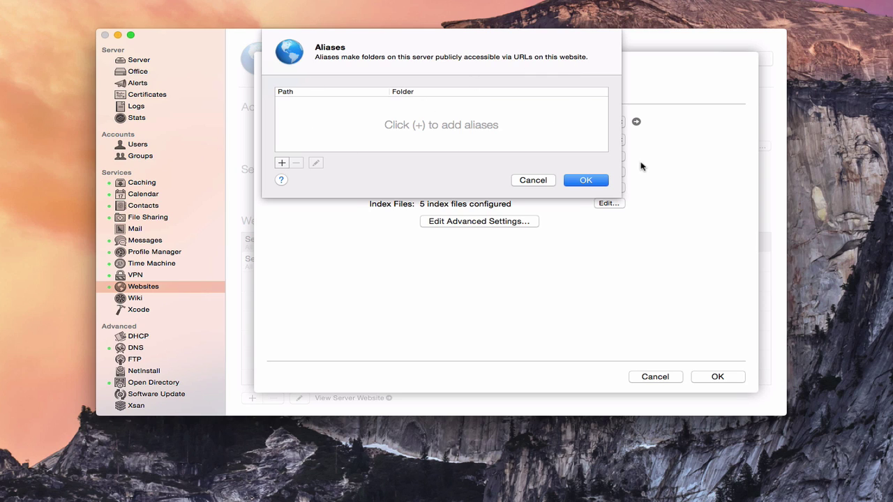
left_click(530, 181)
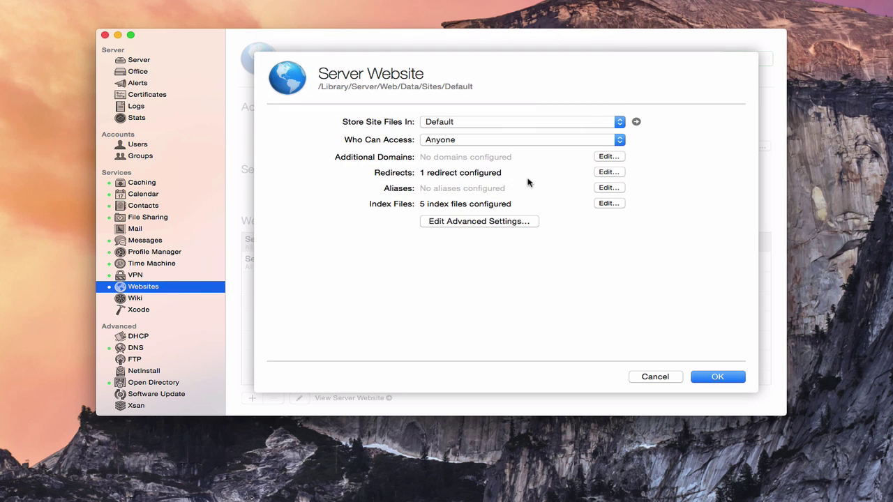
- Review the Server Website's index files and advanced settings, and leave its configuration without saving
left_click(606, 204)
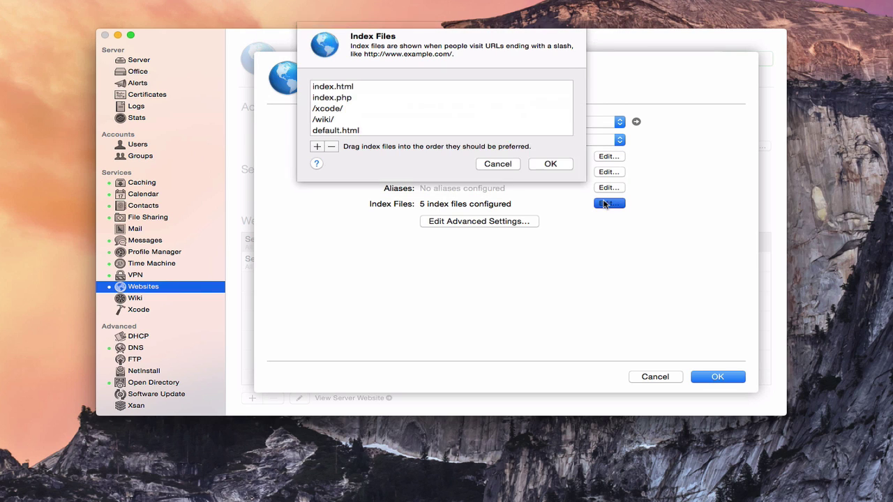
scroll(399, 117, "down", 1)
scroll(399, 116, "up", 1)
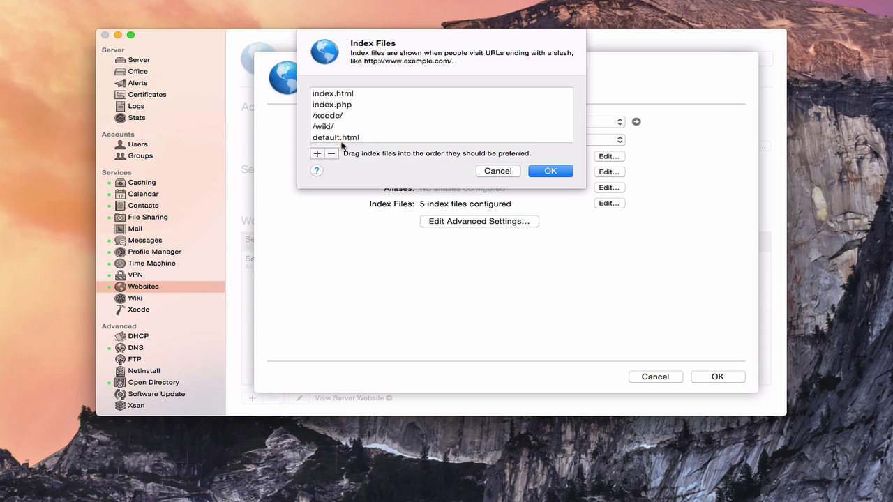
left_click(498, 173)
left_click(475, 222)
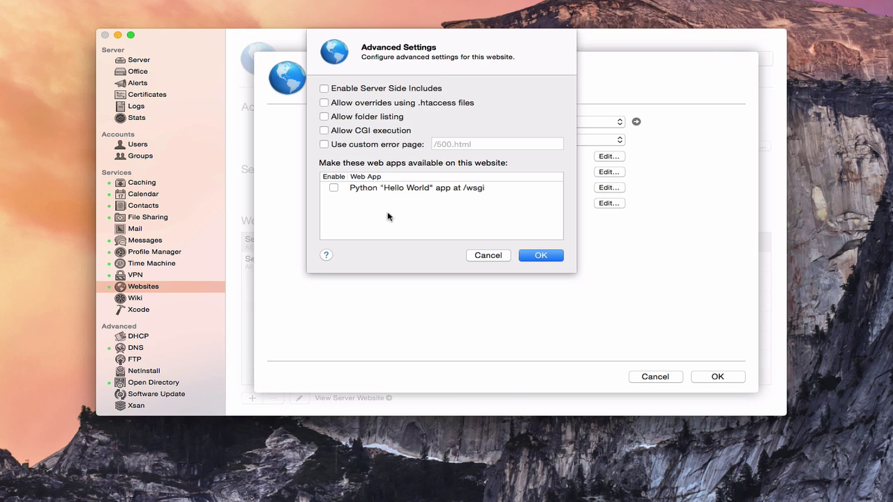
left_click(488, 256)
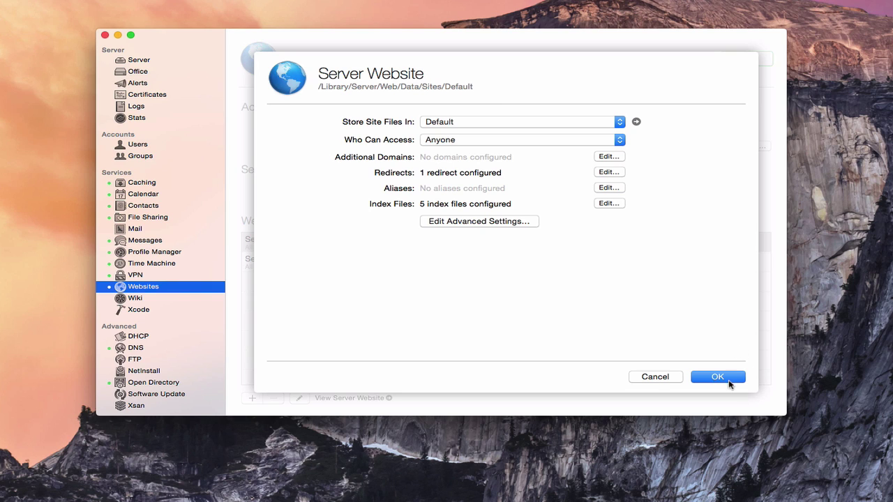
left_click(656, 381)
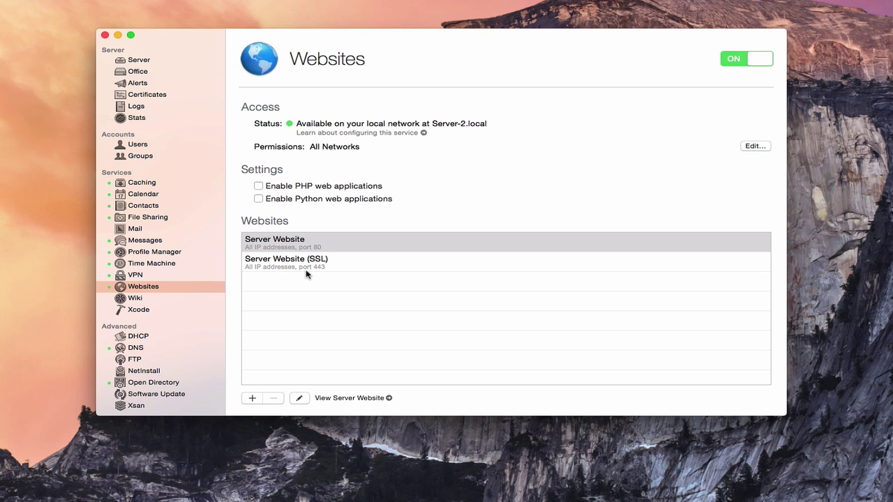
- Create a primary DNS zone for the "cloud" subdomain of the server's existing domain
left_click(135, 351)
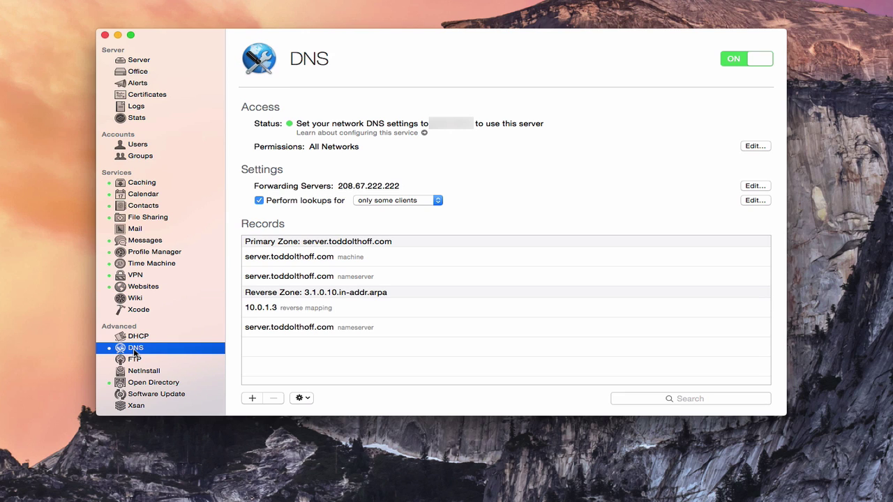
left_click(308, 401)
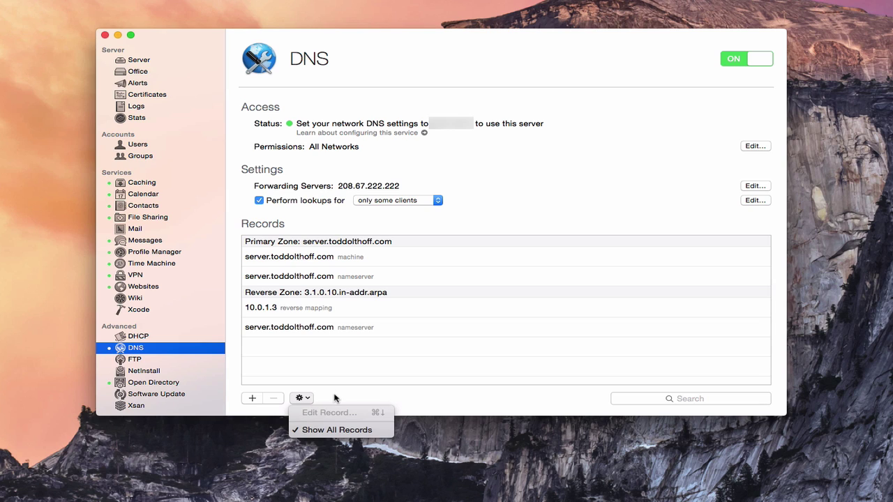
left_click(336, 395)
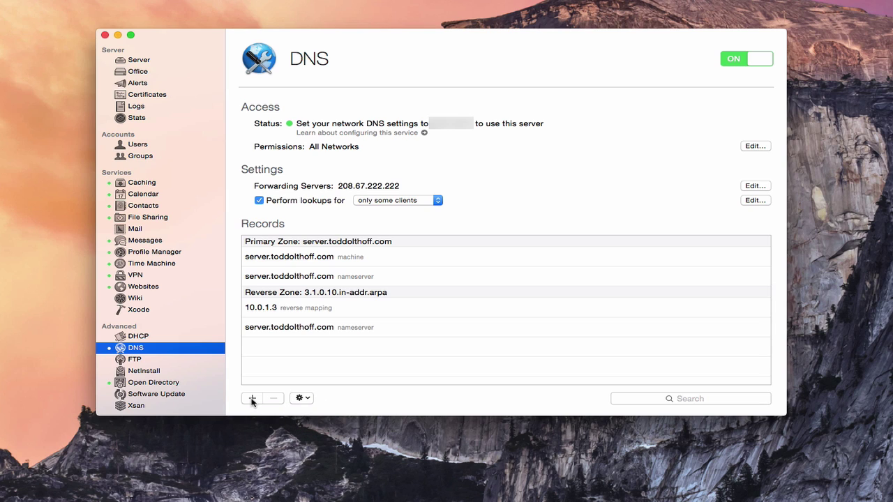
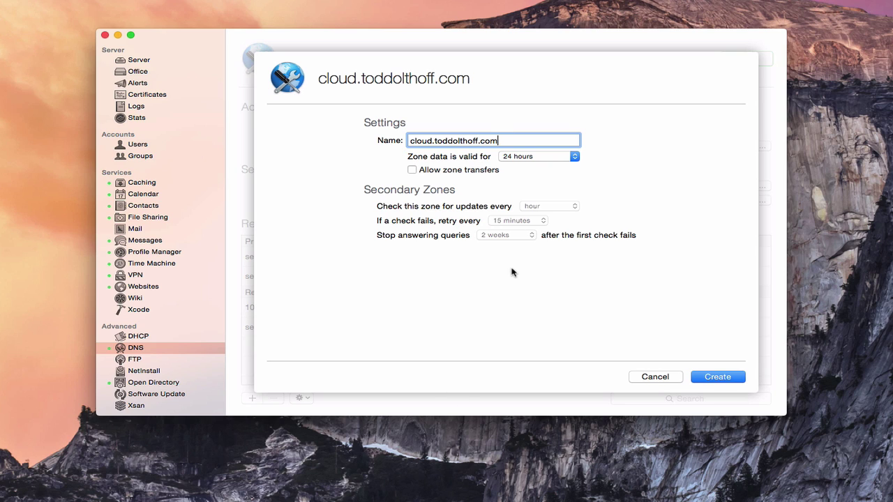
left_click(725, 379)
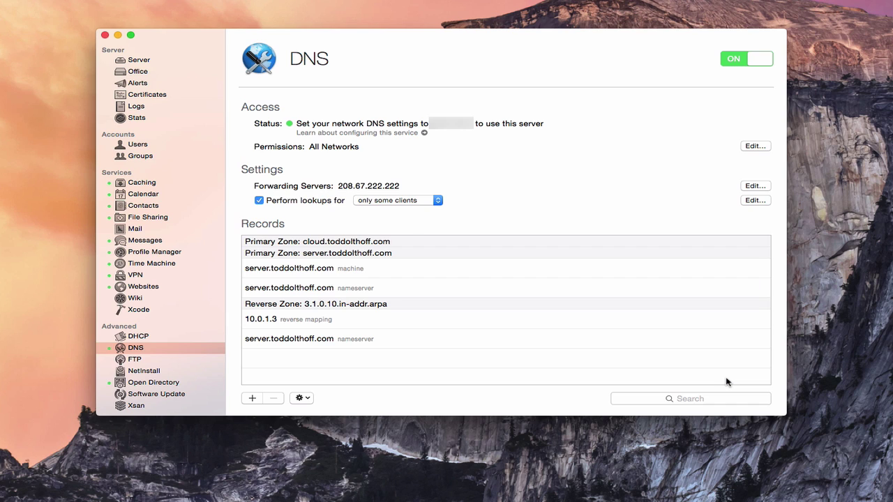
- Add a machine record to the new cloud zone with host name www and IP address 10.0.1.3
left_click(307, 244)
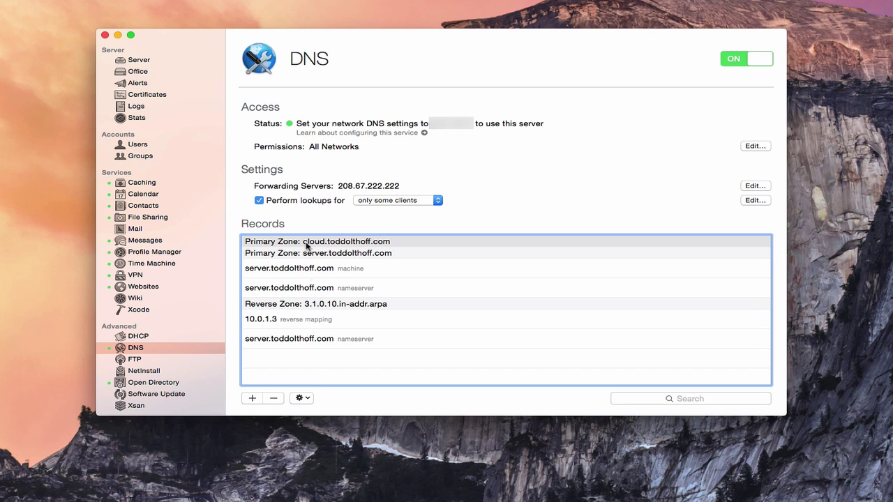
left_click(250, 399)
left_click(300, 412)
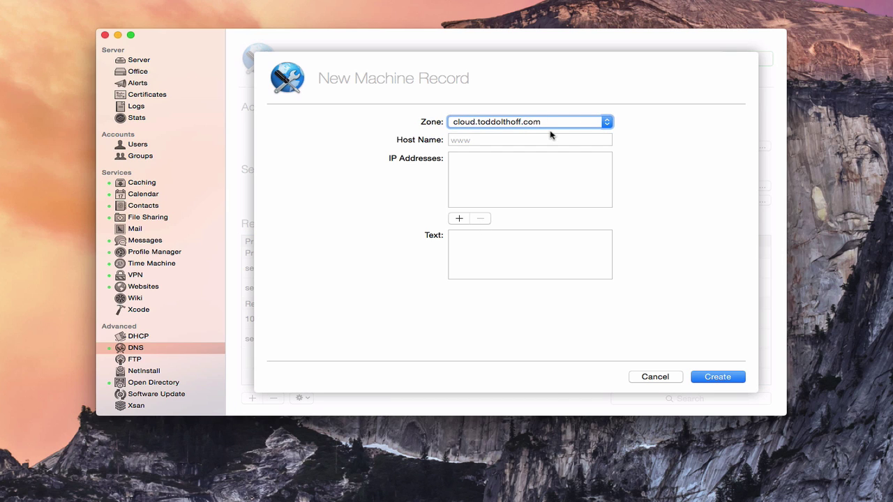
left_click(469, 140)
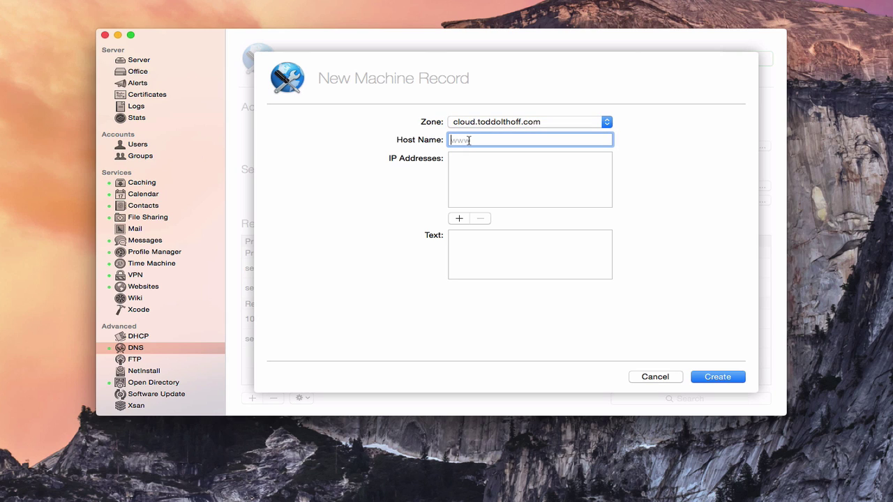
type("www")
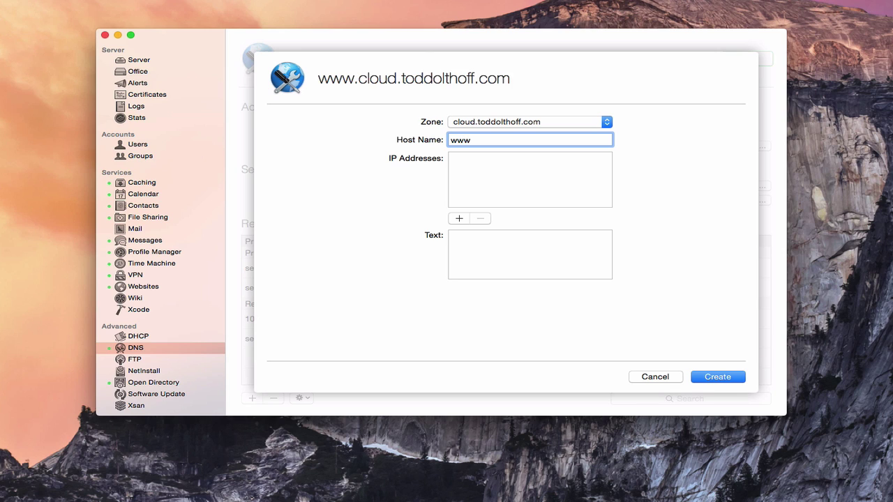
left_click(475, 172)
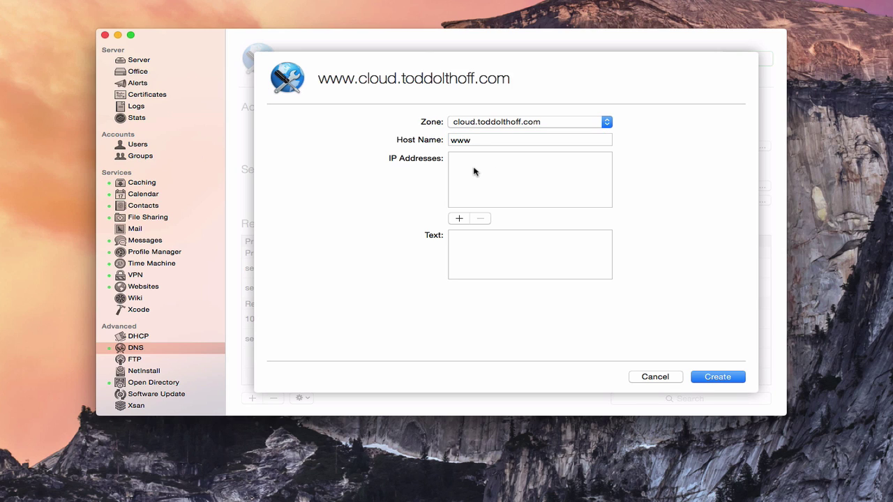
left_click(458, 219)
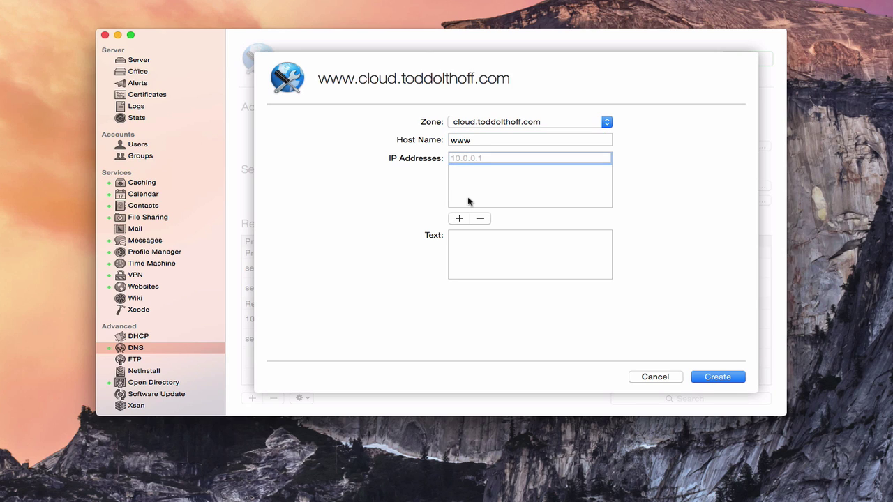
type("10.0.1.3")
left_click(710, 378)
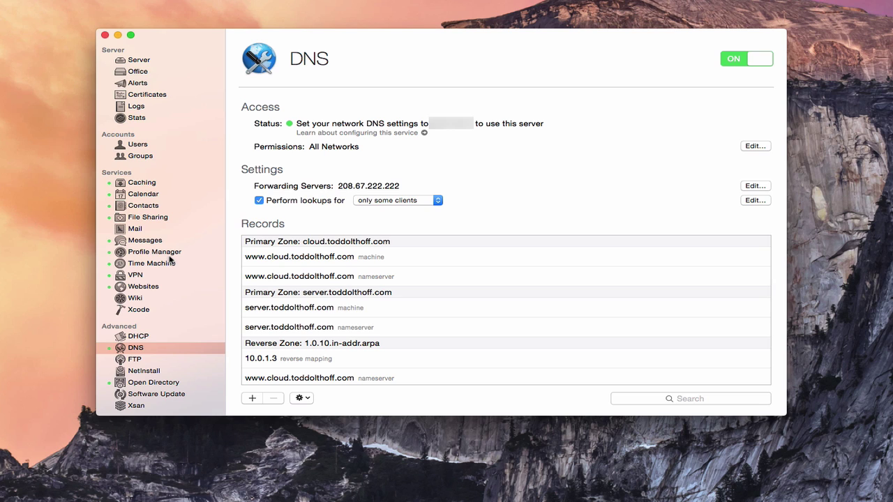
- Start a new site in the Websites service with the www address of the server's cloud subdomain as domain name
left_click(143, 287)
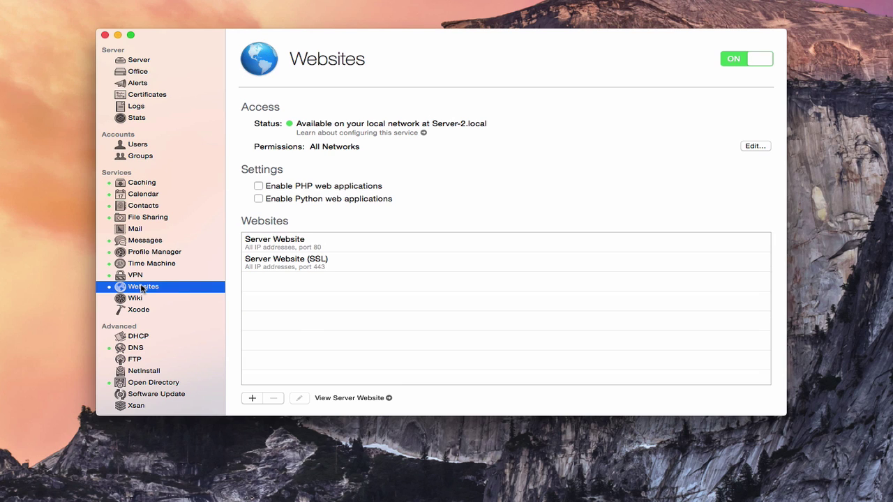
left_click(252, 398)
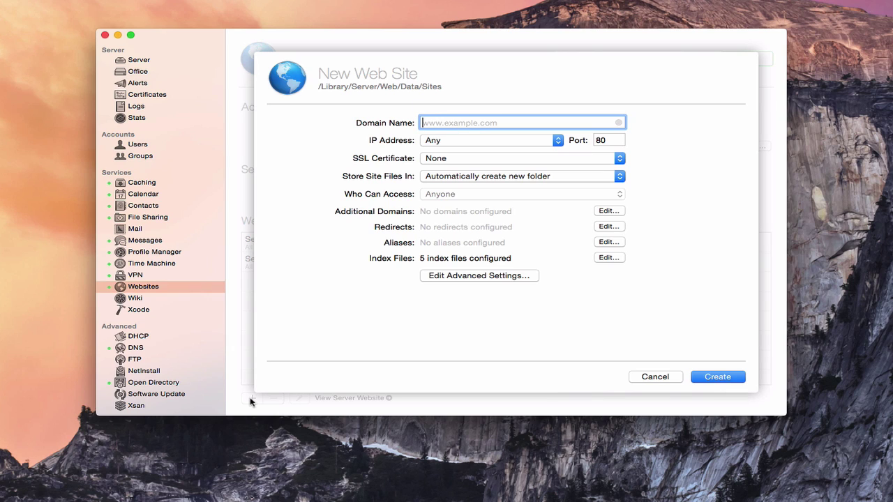
type("www.cl")
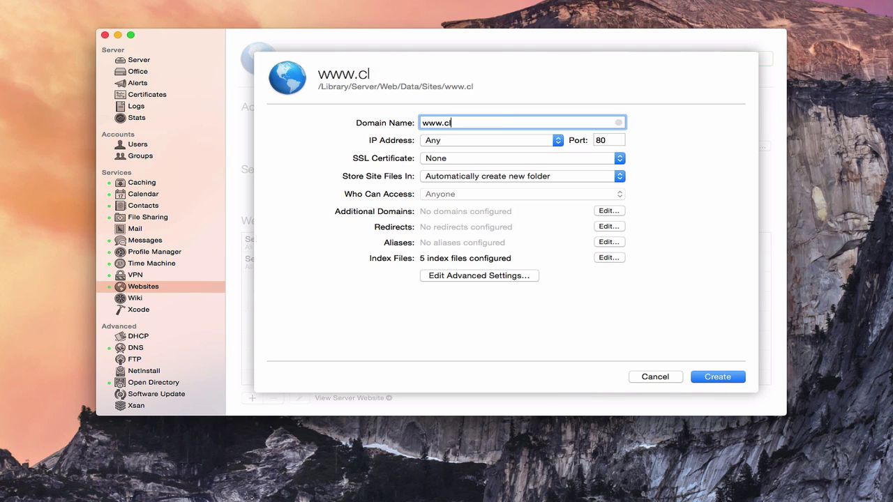
type("oud.to")
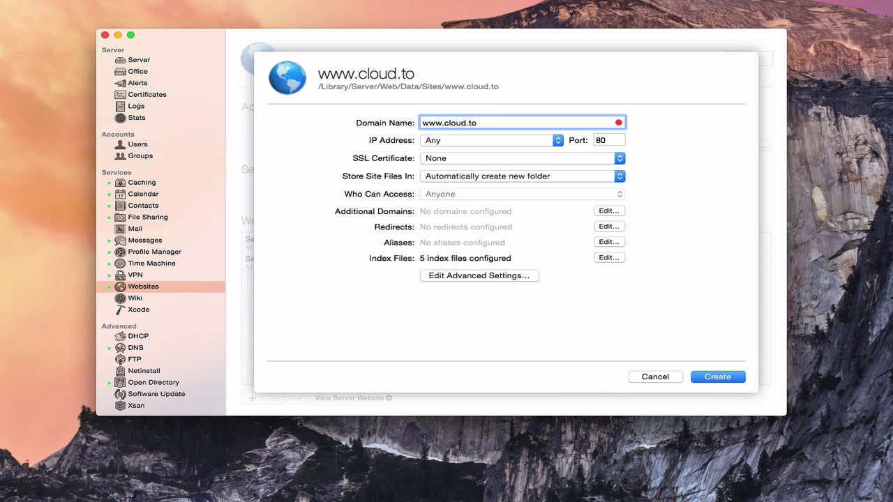
type("ddolthoff.com")
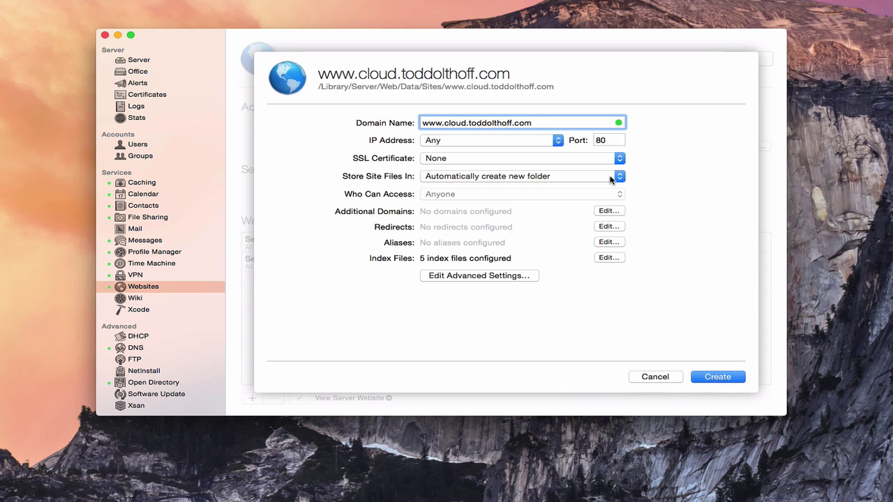
- Review the new site's IP address, SSL certificate and file storage choices, and create the website with the defaults
left_click(559, 142)
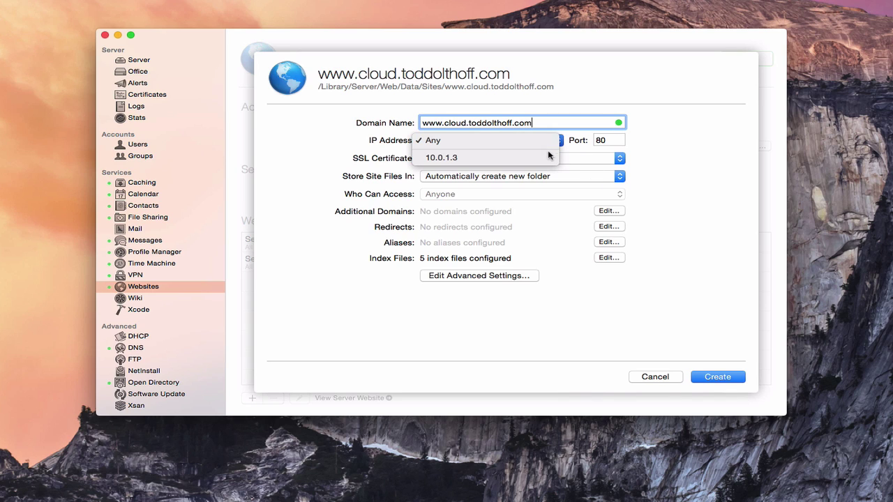
left_click(684, 147)
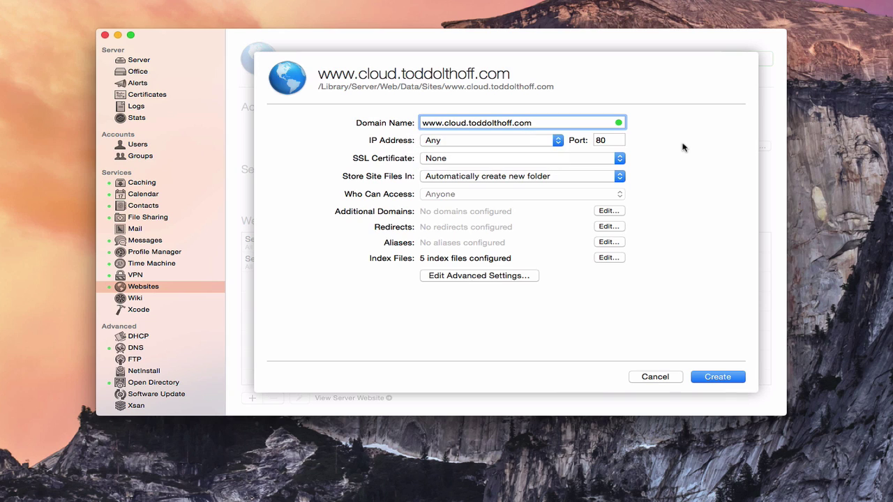
left_click(621, 159)
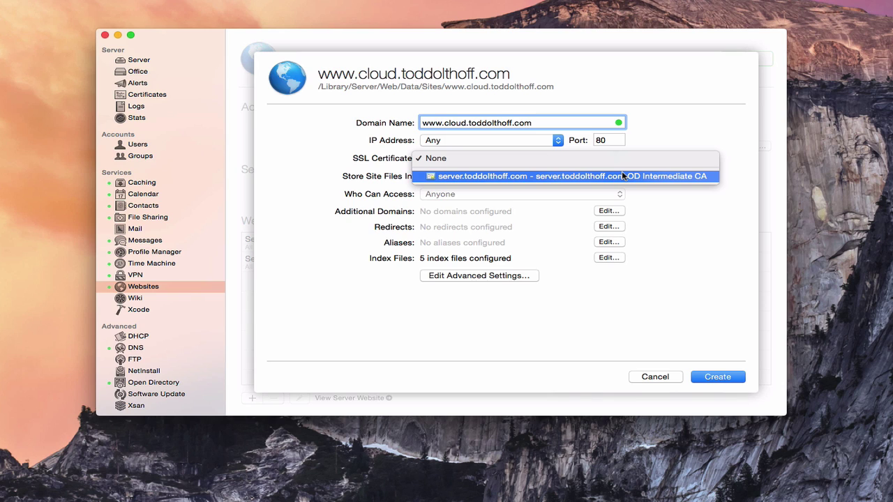
left_click(661, 143)
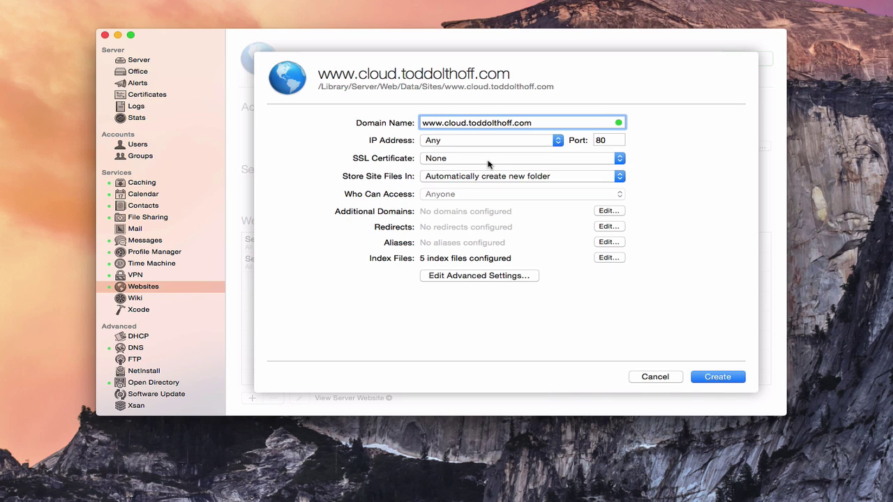
left_click(621, 177)
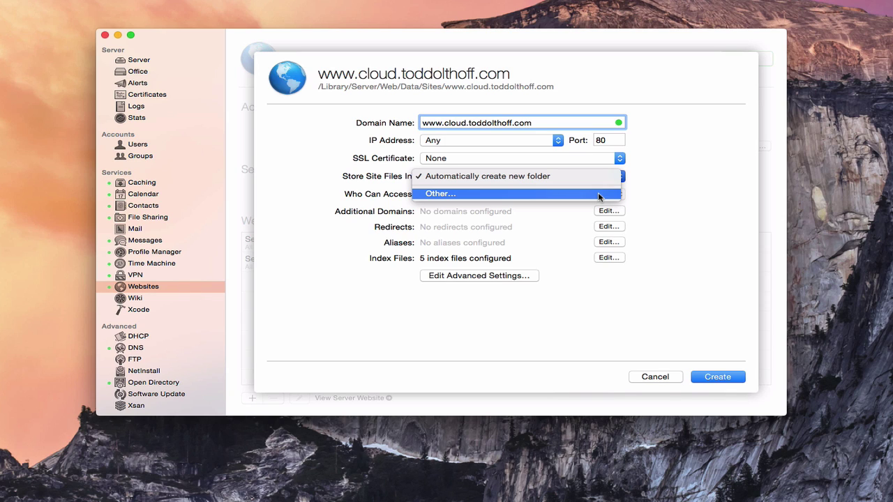
left_click(662, 200)
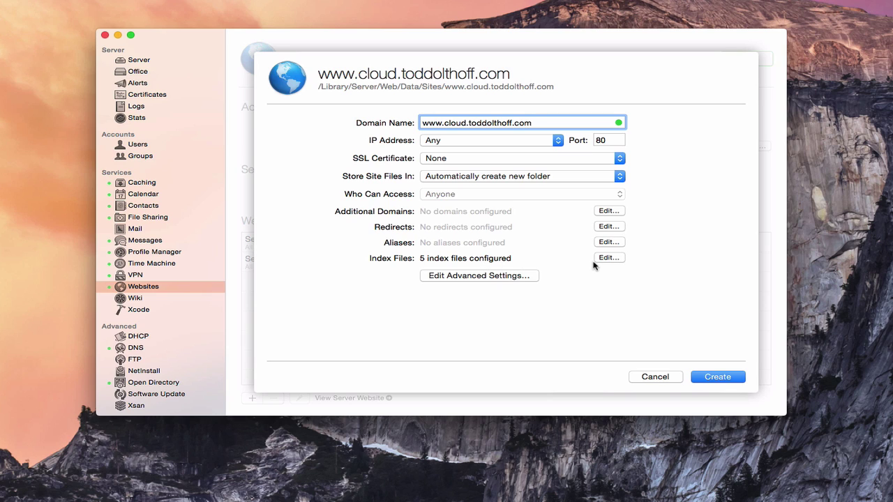
left_click(720, 379)
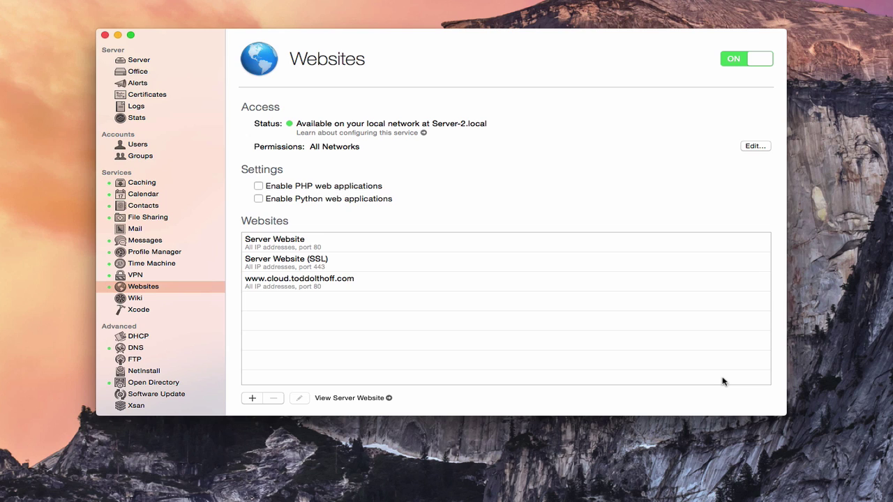
- Reopen the new cloud website's settings and review its SSL certificate and access options
double_click(287, 282)
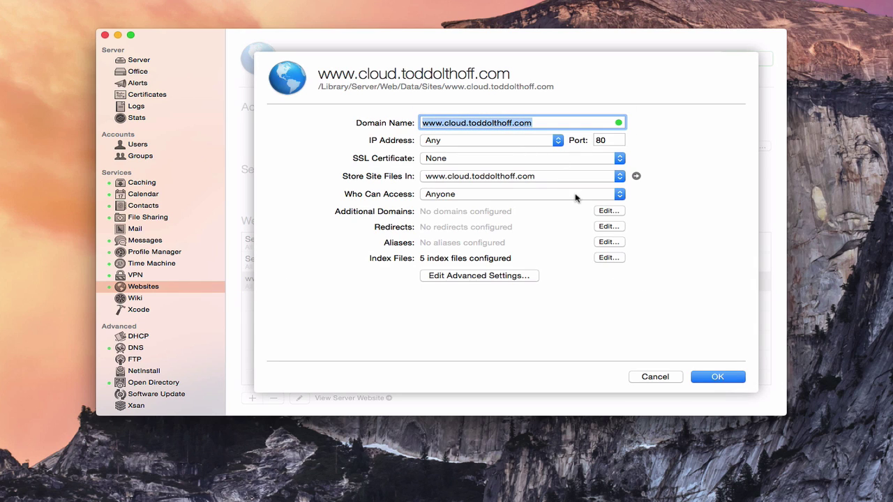
left_click(621, 160)
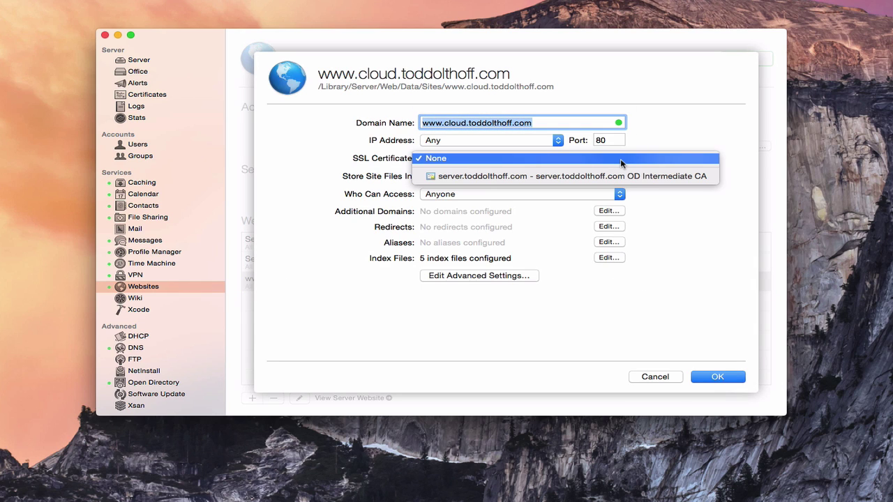
left_click(671, 136)
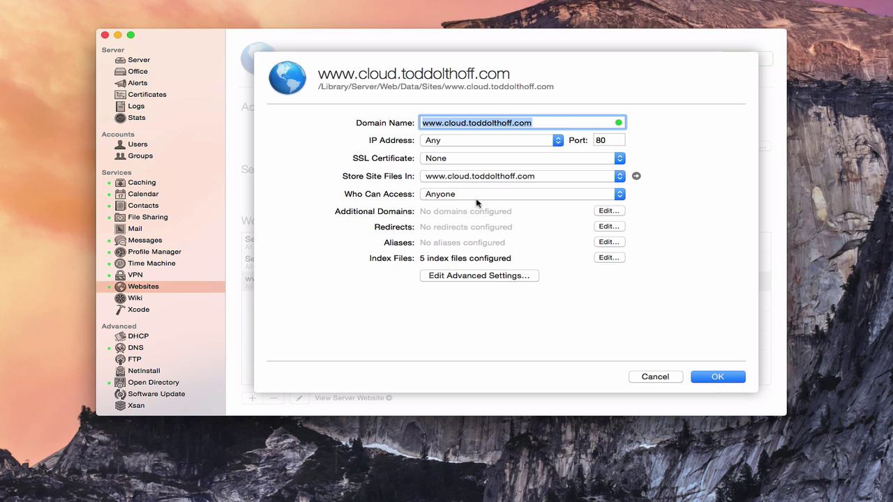
left_click(620, 196)
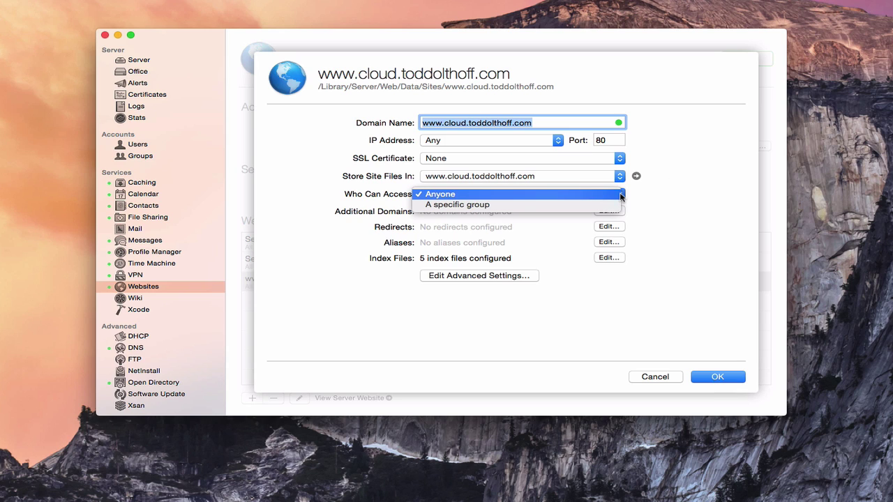
left_click(663, 201)
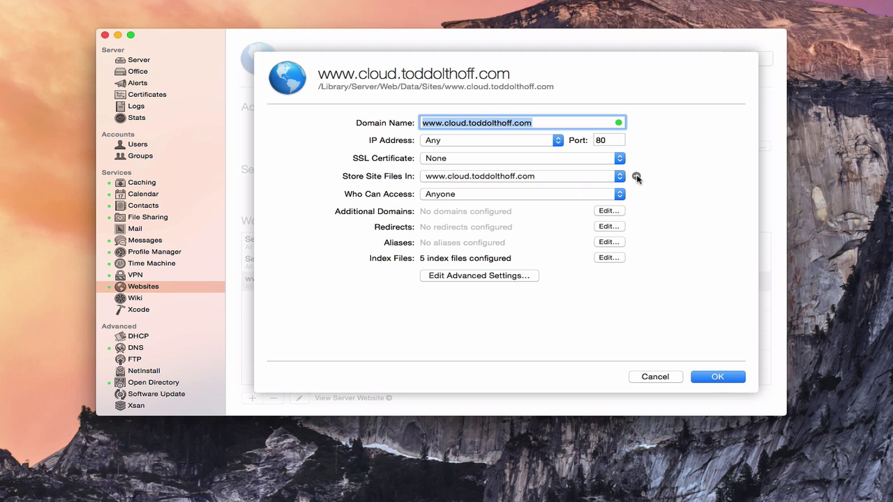
- Open the cloud website's file folder in Finder and delete all its default files, authorizing with the administrator password
left_click(637, 178)
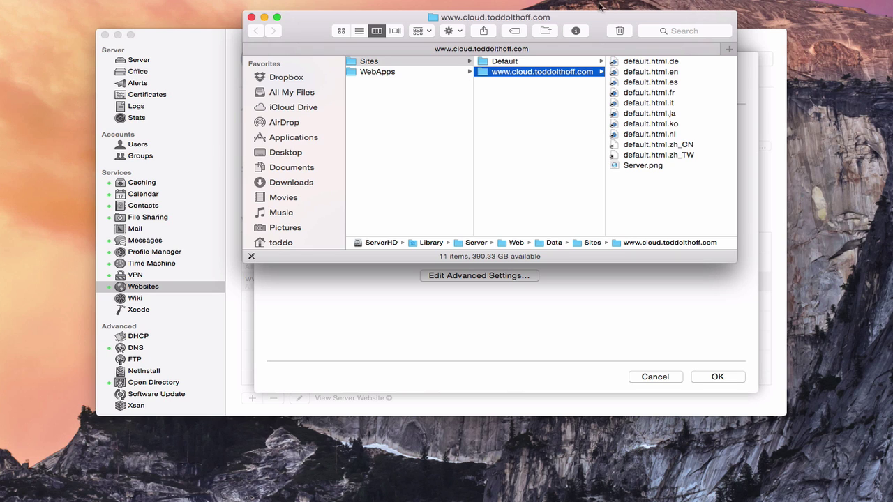
left_click_drag(592, 19, 558, 54)
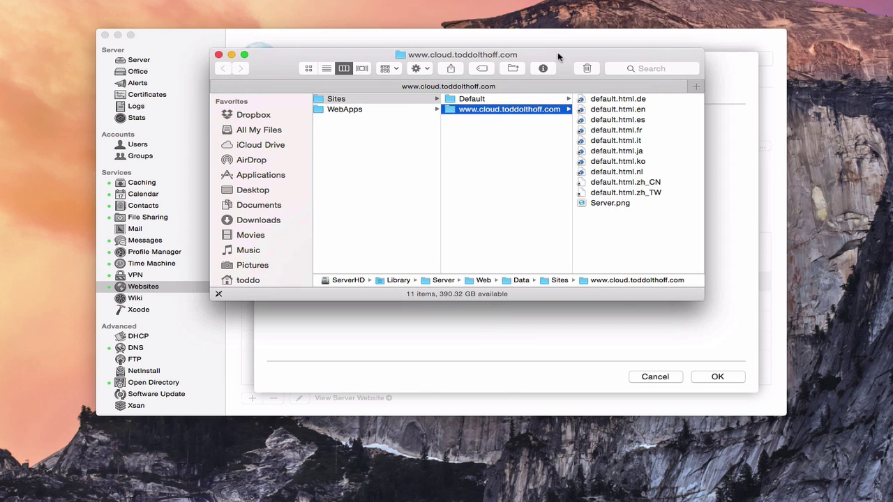
left_click(608, 203)
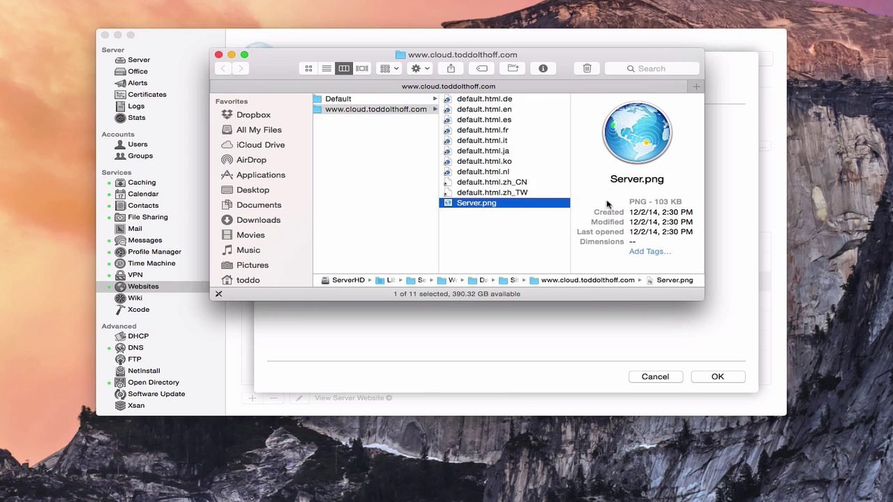
left_click(507, 101, "shift")
left_click(587, 69)
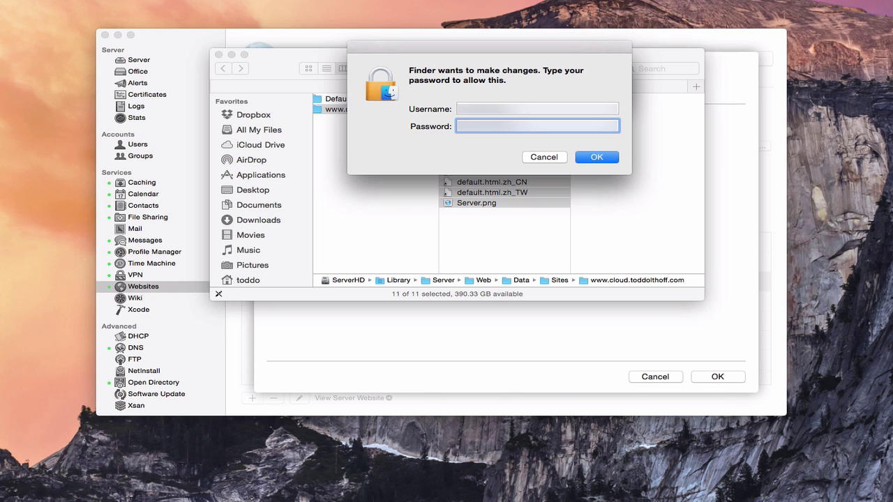
key("Return")
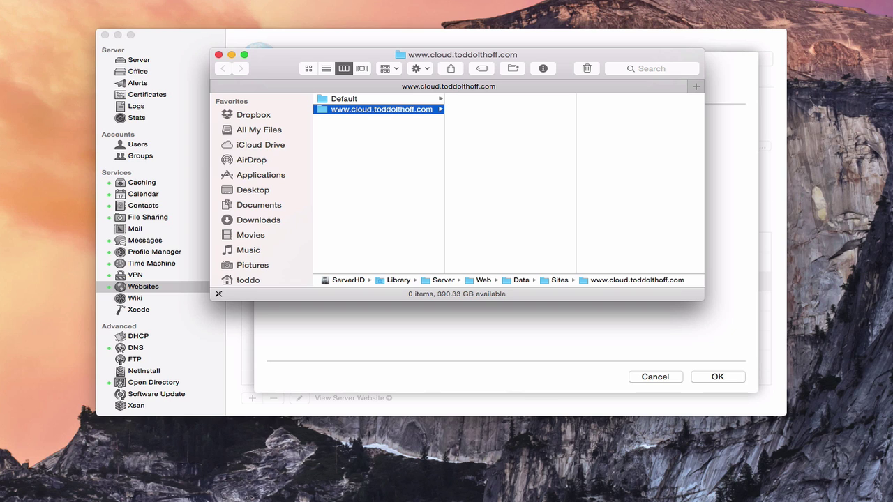
- Move My Website into the cloud site's folder, authorizing with the administrator password, and confirm the site's settings
left_click_drag(886, 178, 497, 118)
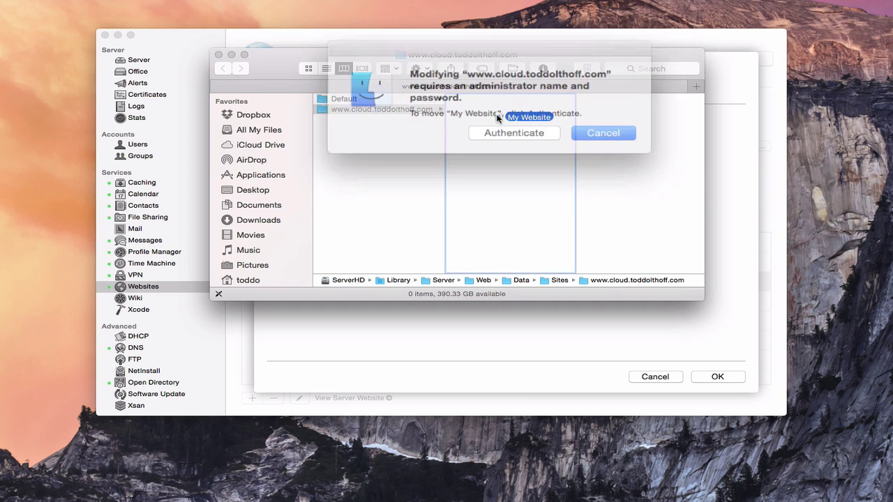
left_click(514, 129)
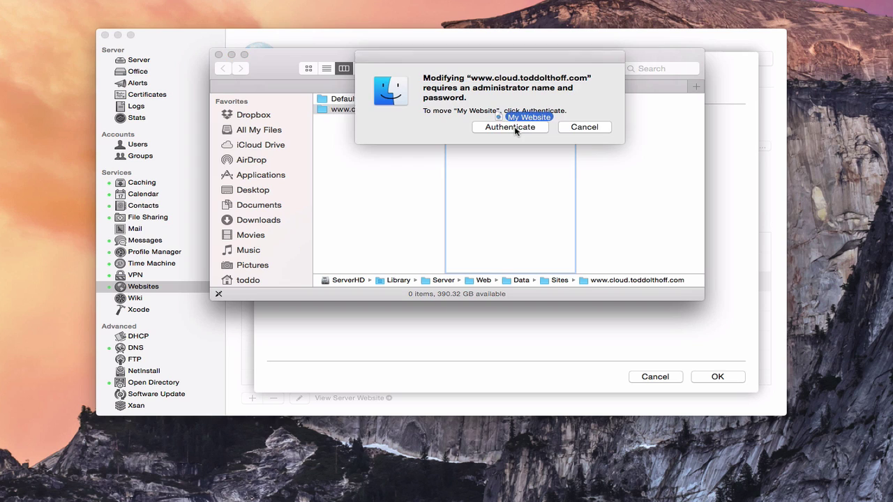
key("super+v")
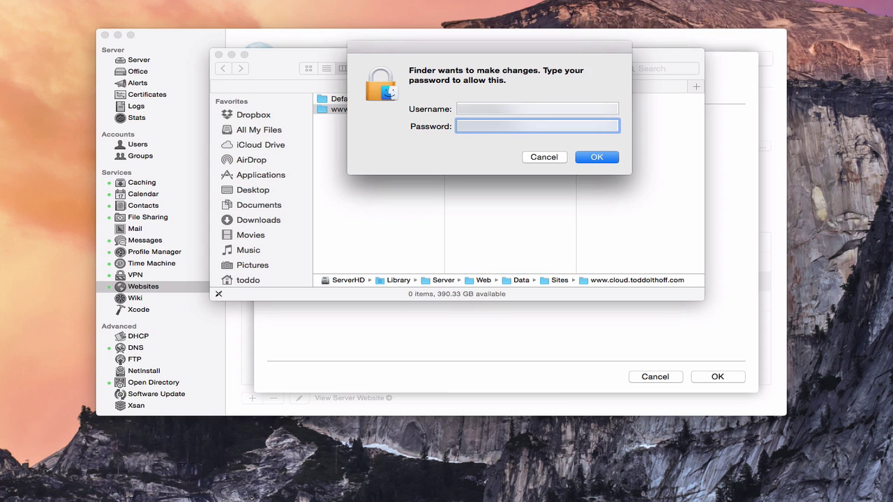
left_click(600, 159)
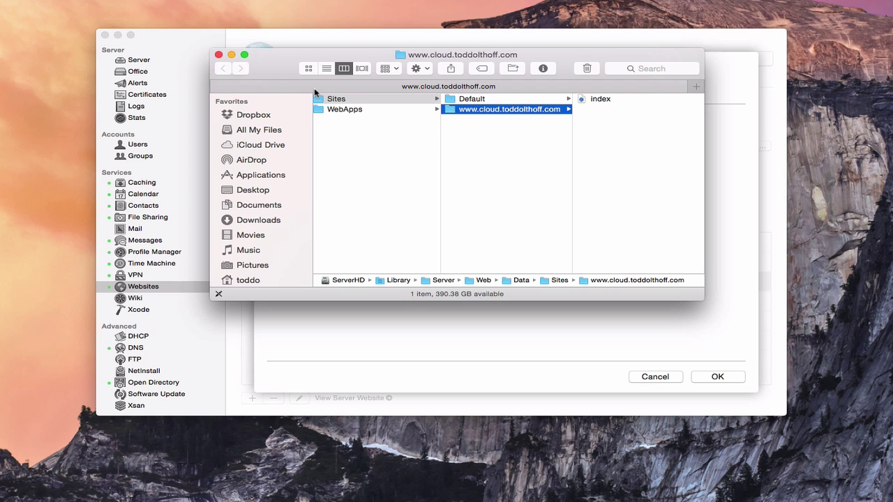
left_click(218, 55)
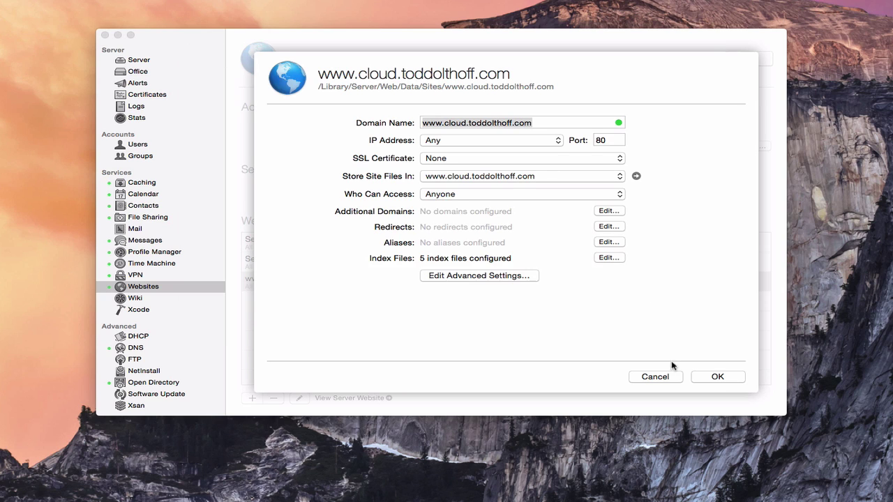
left_click(715, 378)
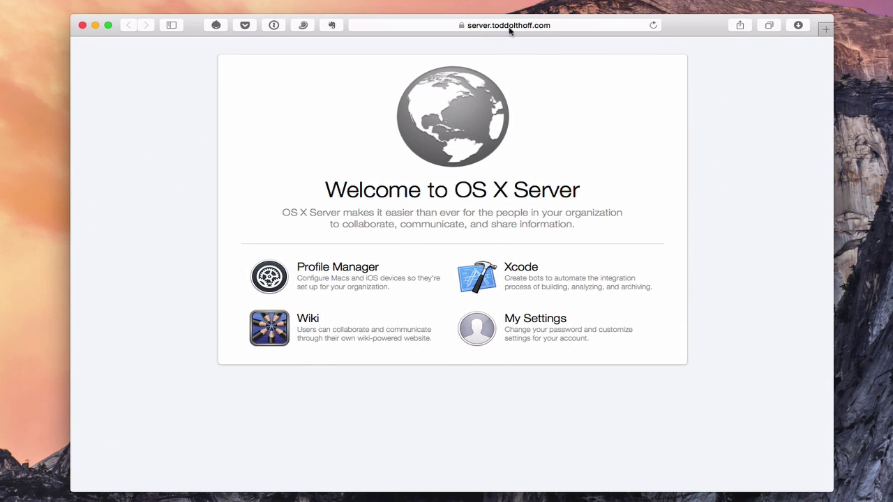
- Switch to Safari, load the cloud subdomain's www address to check the new site, and minimize the browser
left_click(508, 26)
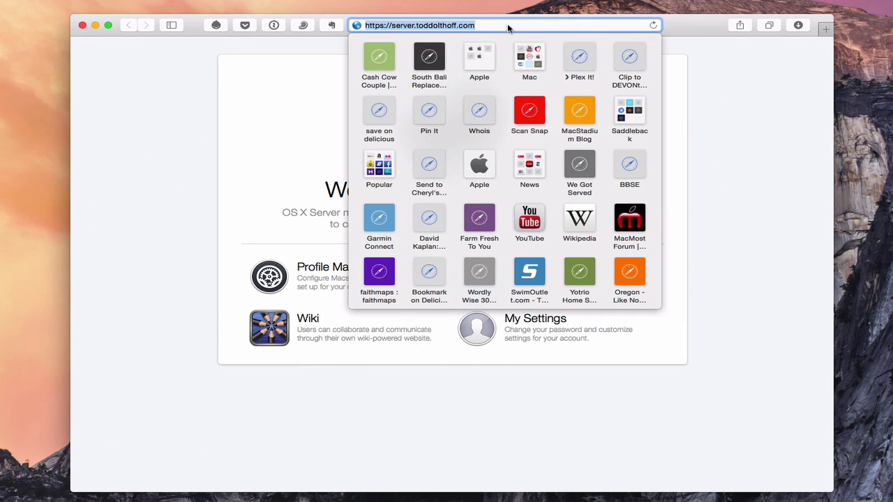
type("www.cloud")
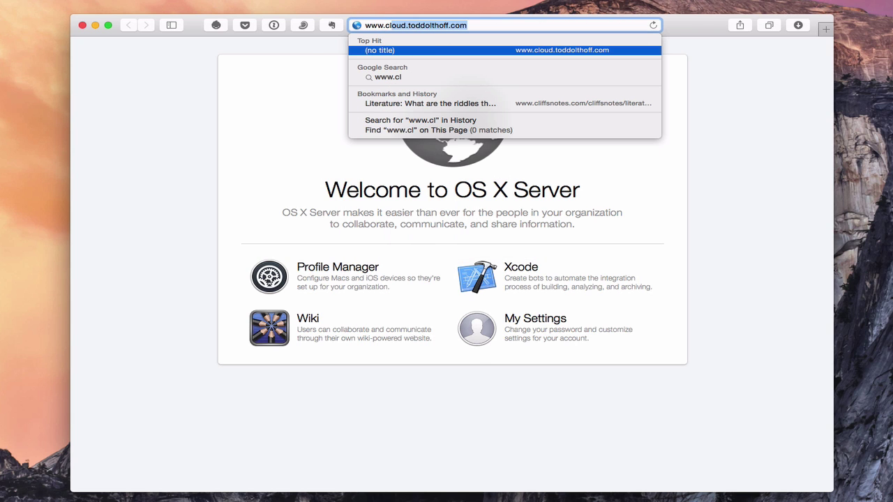
key("Return")
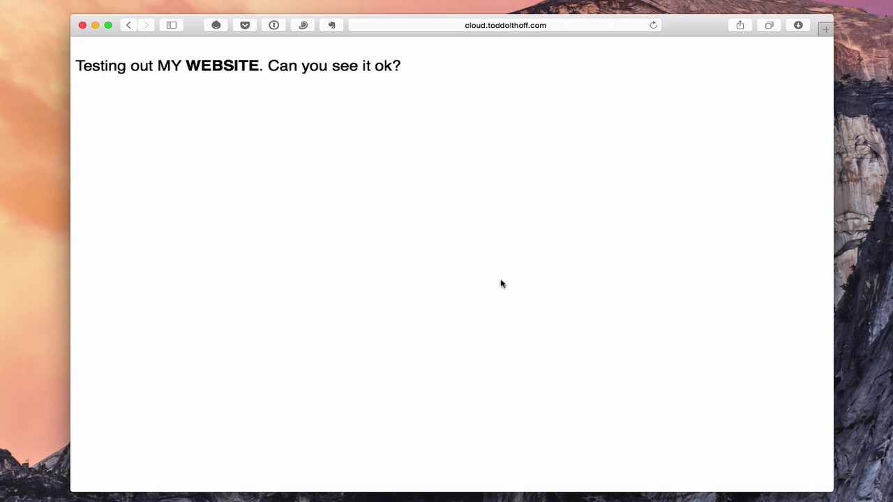
left_click(95, 26)
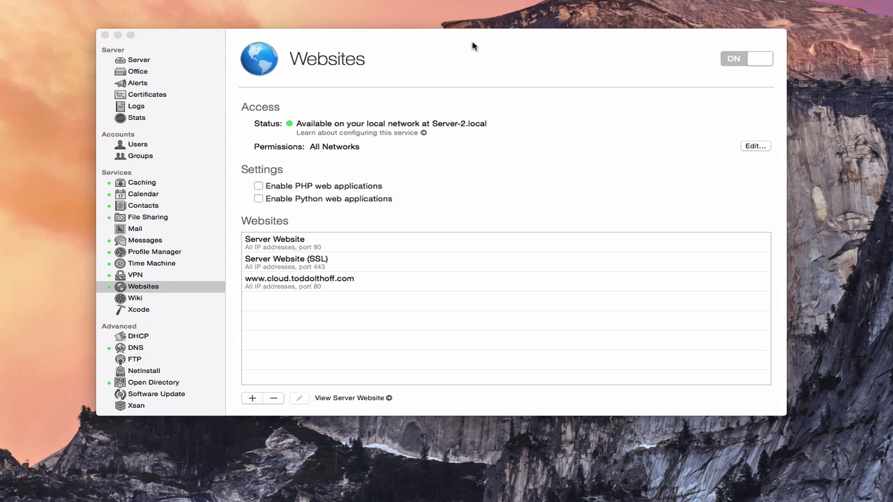